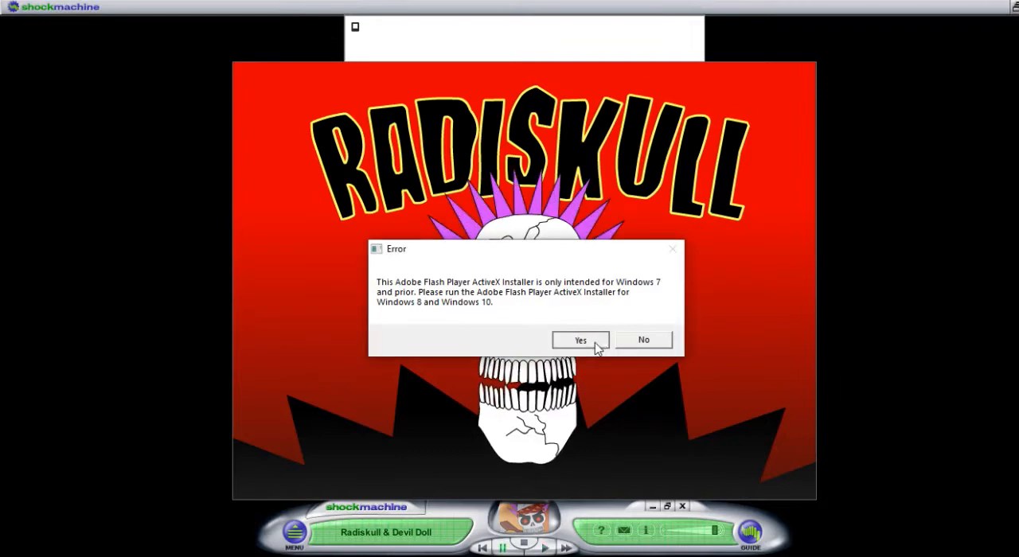
- Dismiss the Flash installer error so the Radiskull & Devil Doll title screen shows
click(585, 336)
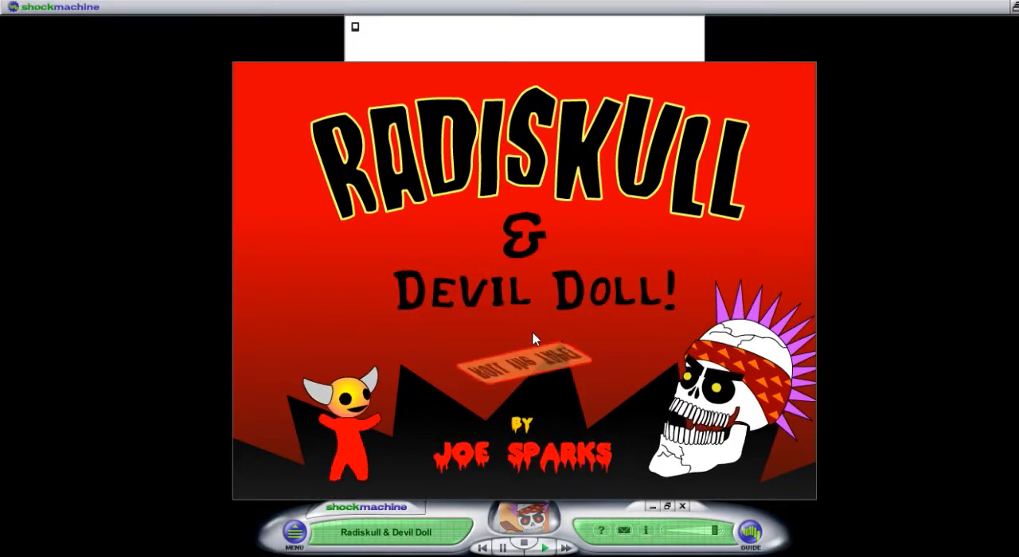
- Start the cartoon with 'ROLL the TAPE!' so Devil Doll appears shouting in the desert
click(569, 364)
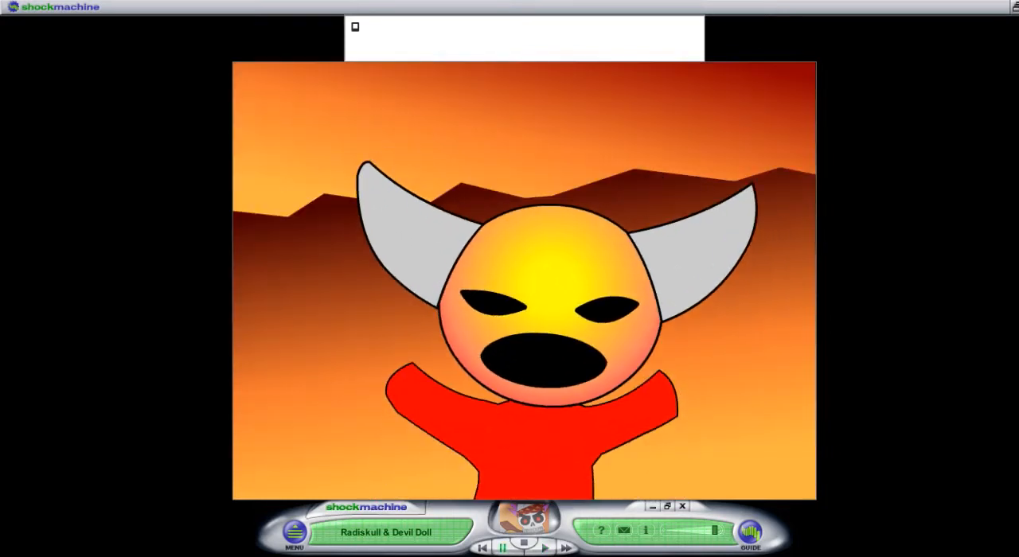
click(884, 555)
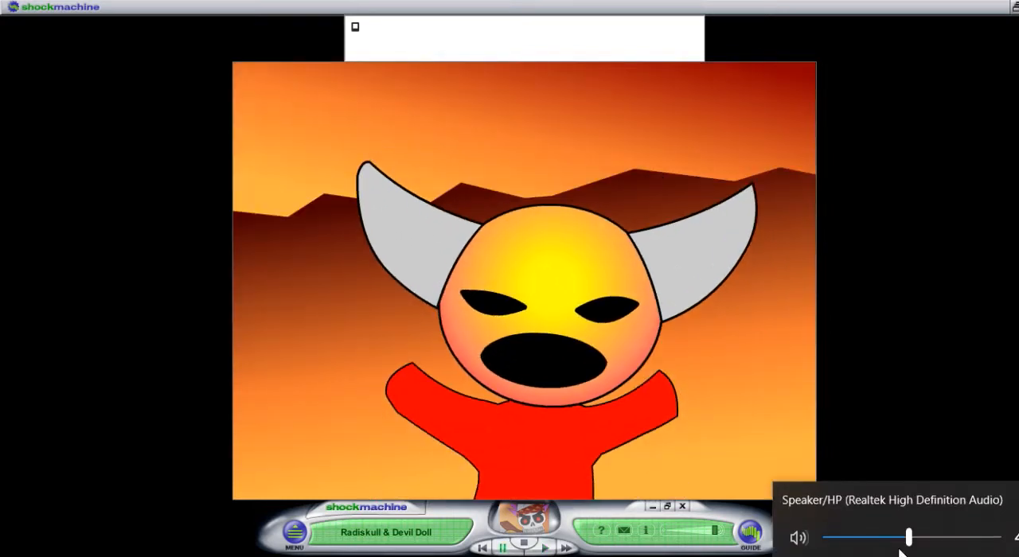